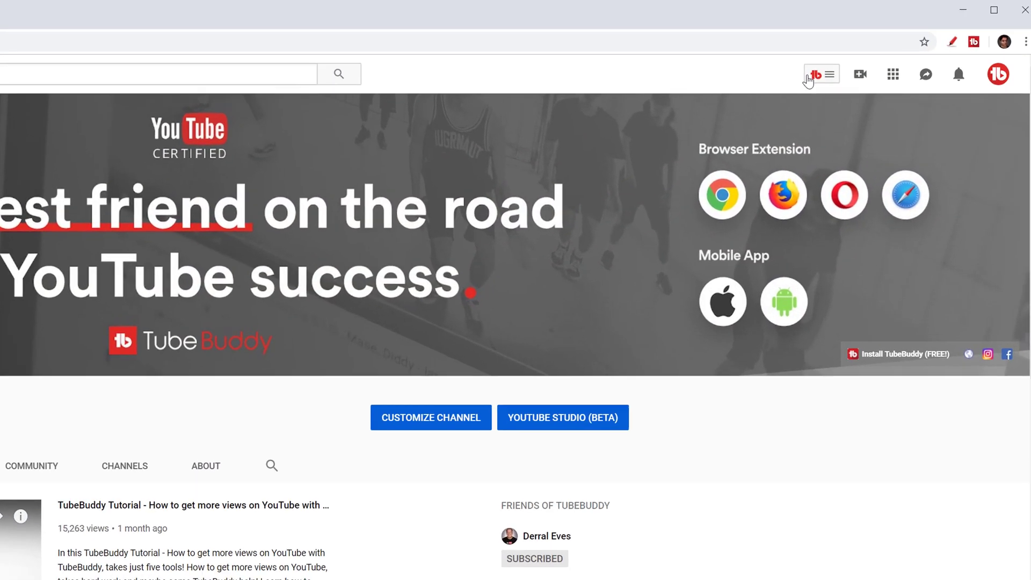
# Step: Open TubeBuddy's Canned Responses settings under Website Tools and begin a new canned response
pyautogui.click(808, 77)
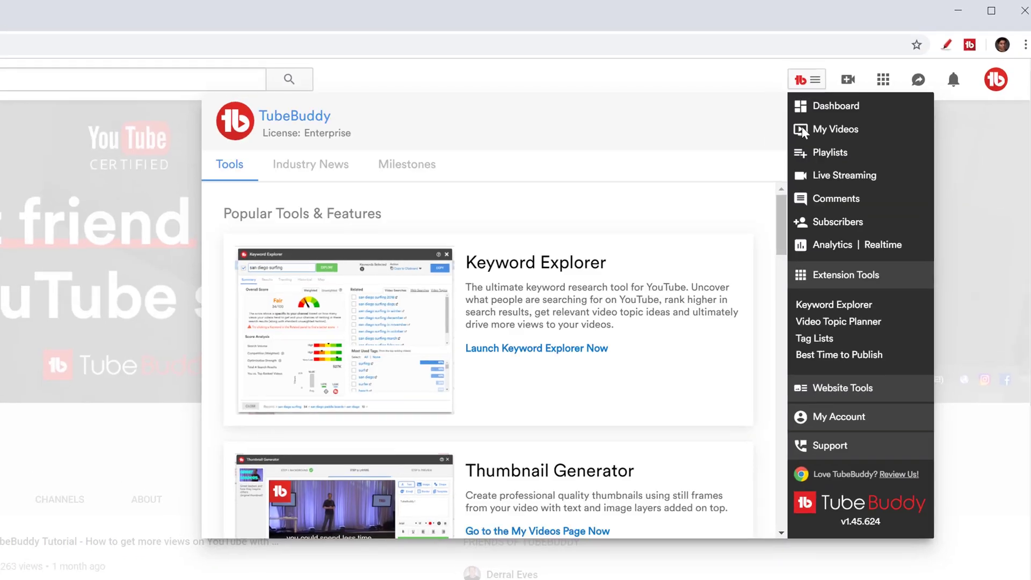
pyautogui.click(855, 388)
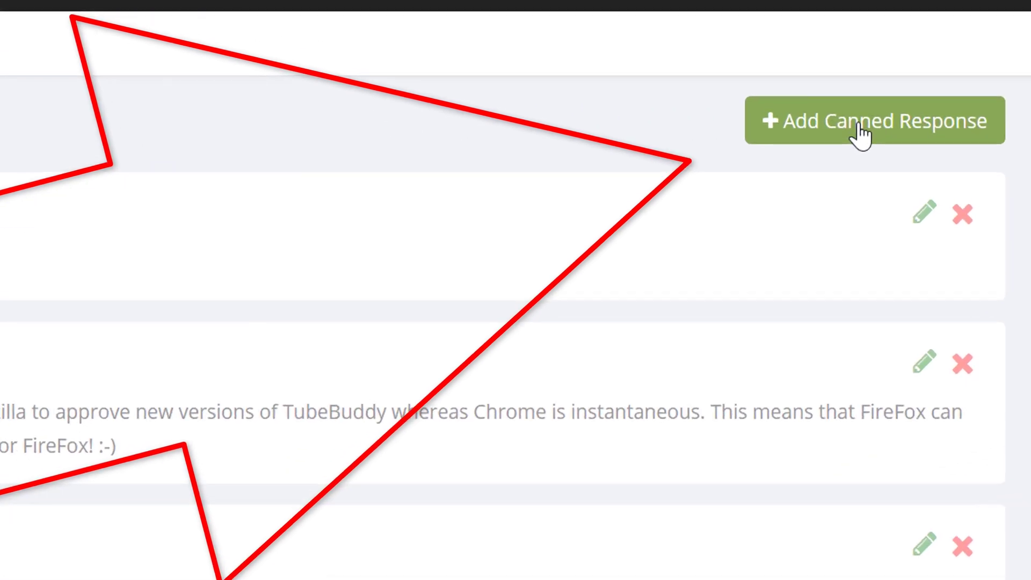
pyautogui.click(858, 137)
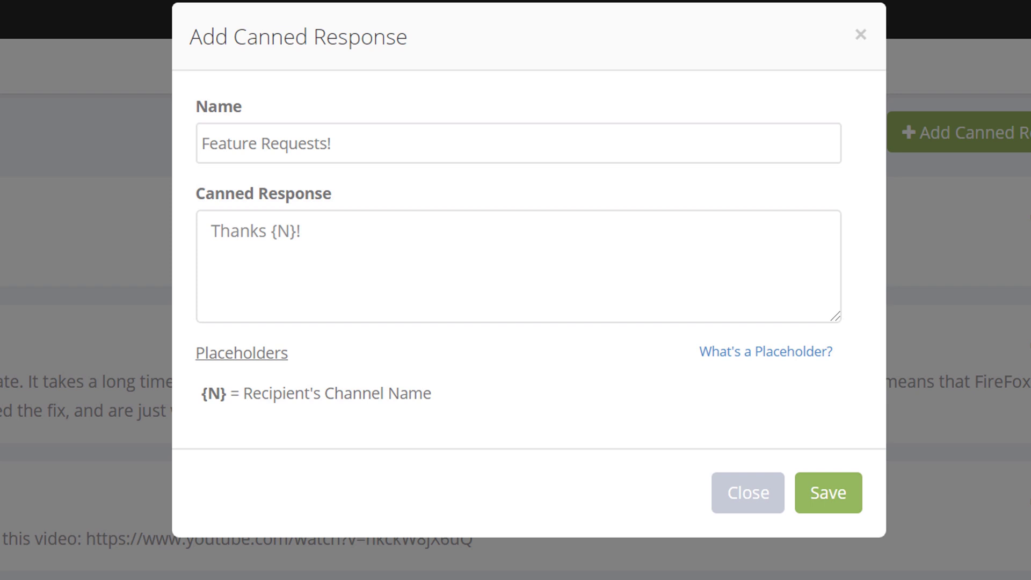
pyautogui.write('ver have any feature r')
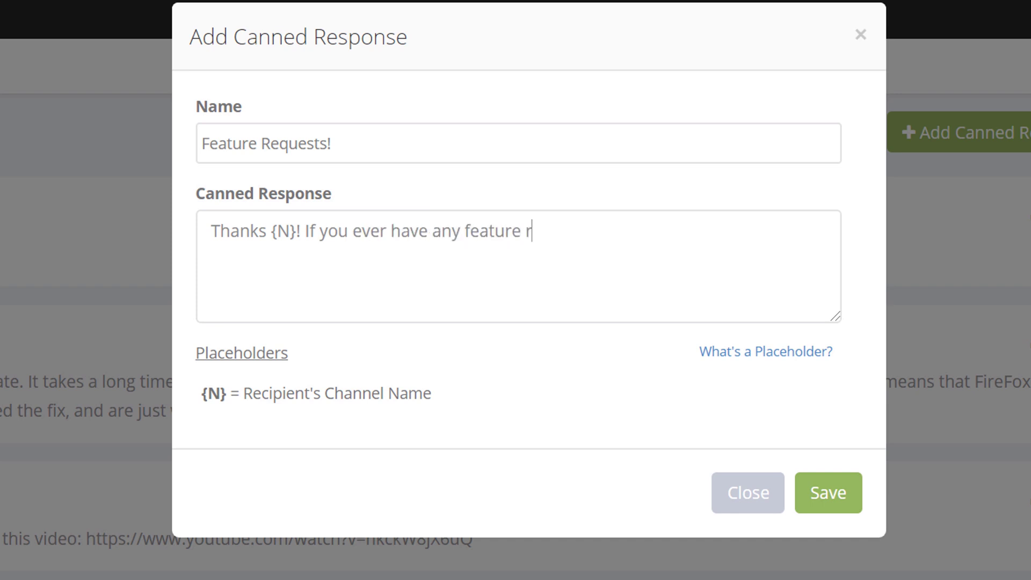
pyautogui.write('equests or ways that you think T')
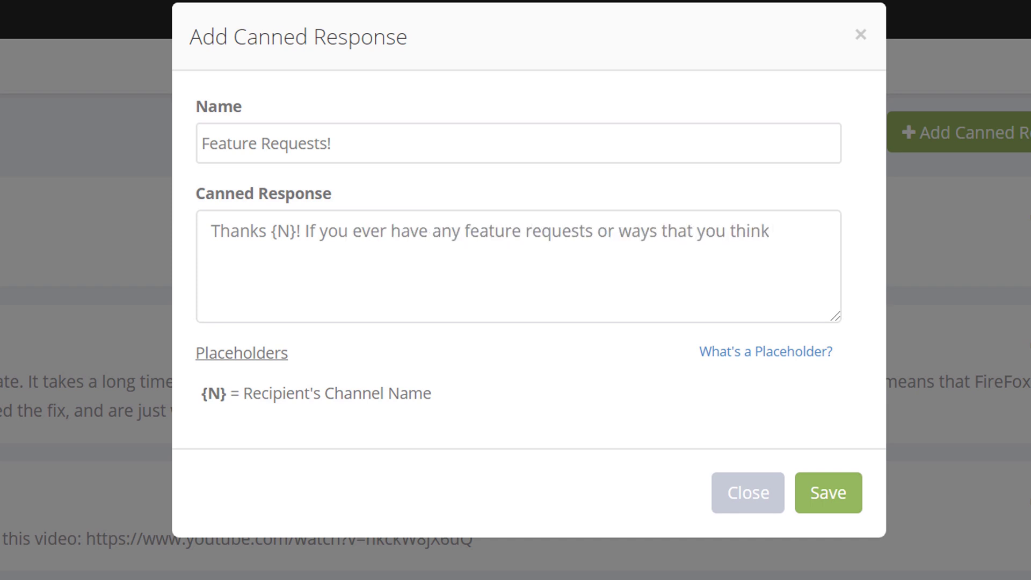
pyautogui.write('ubebudy can be improved, send them here:')
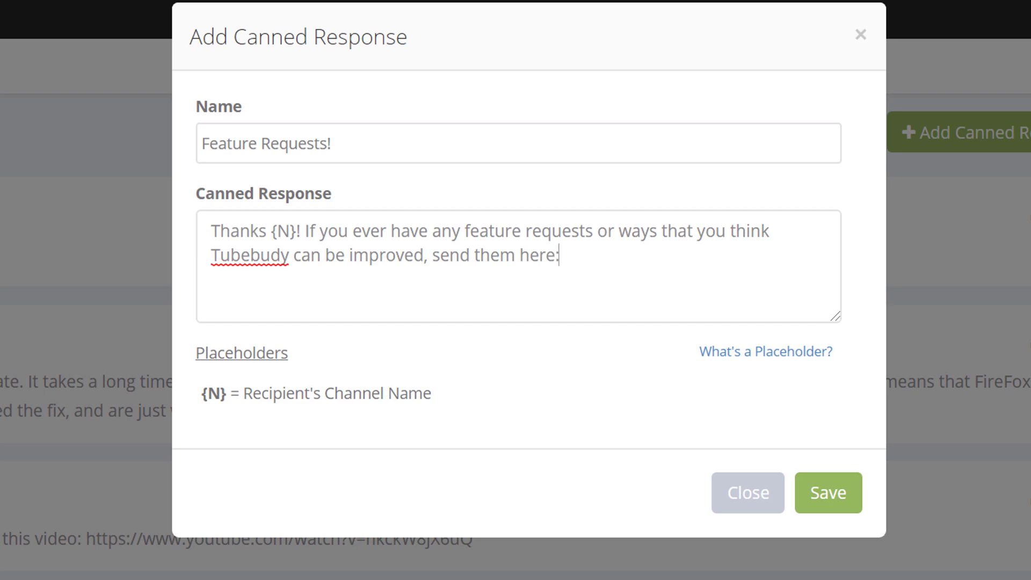
# Step: Paste the community forum link into the Feature Requests! response and save it
pyautogui.write('https://community.tubebuddy.com/index.php?forums/30/')
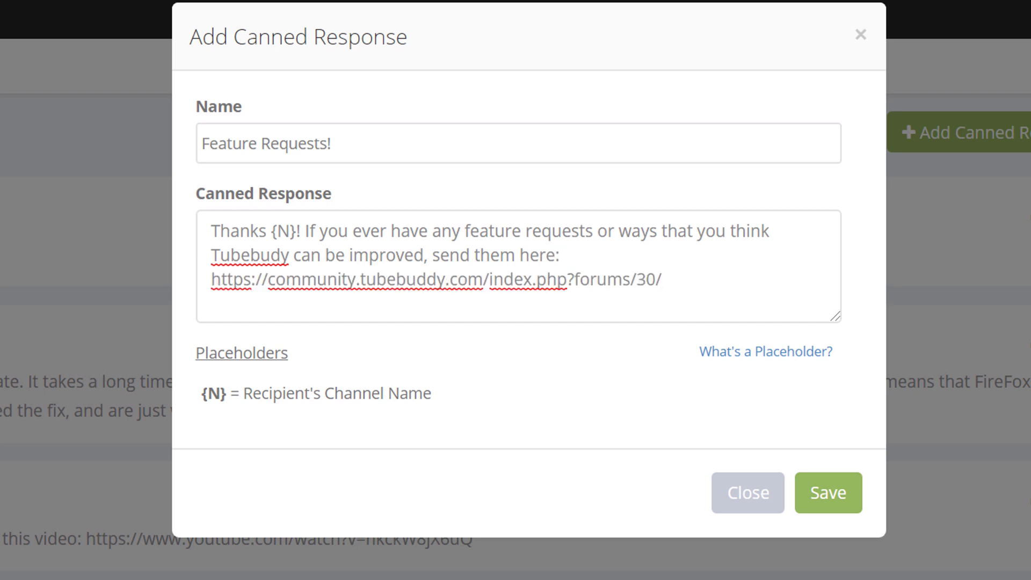
pyautogui.click(827, 496)
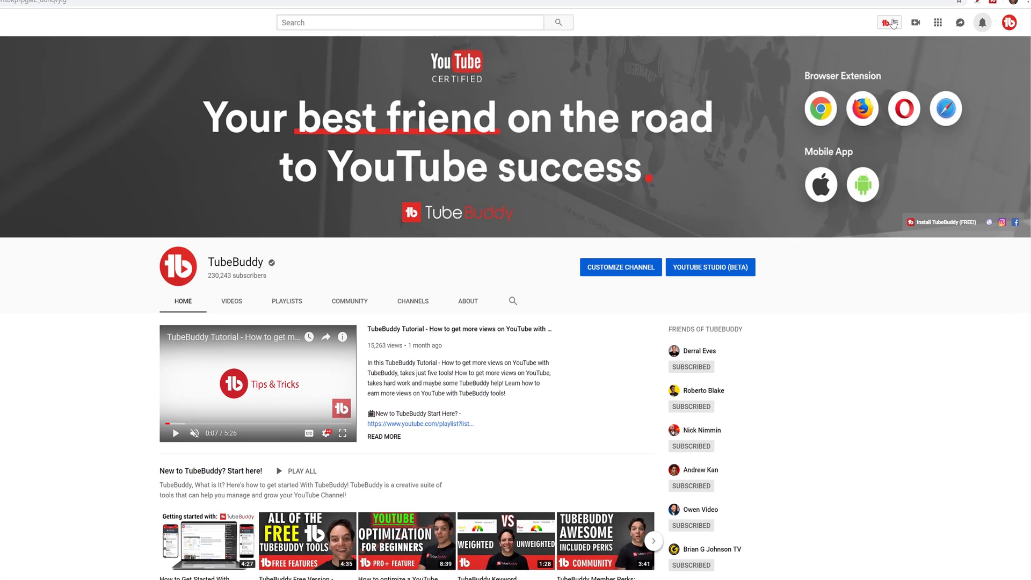
pyautogui.click(832, 61)
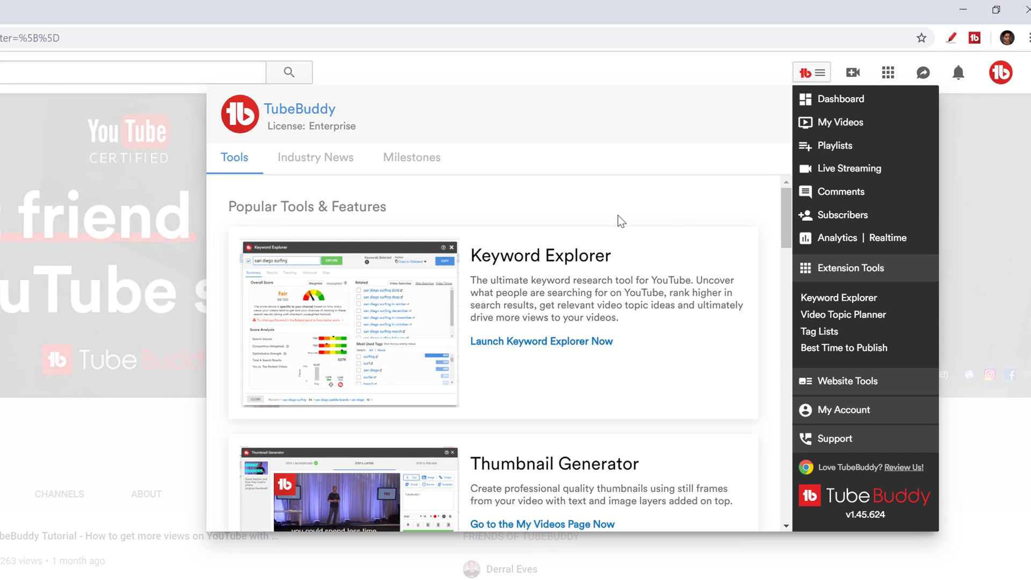
pyautogui.click(831, 195)
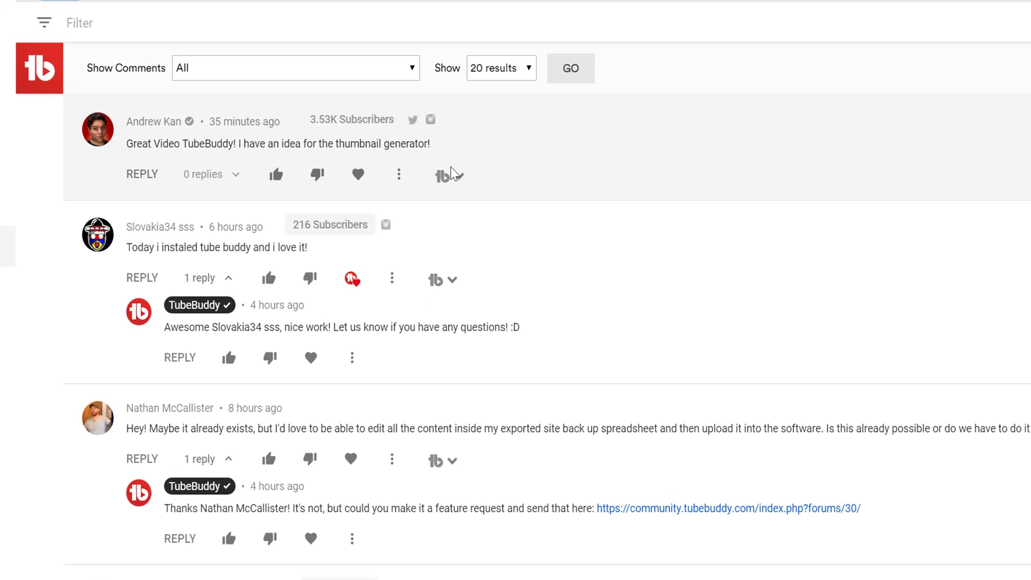
pyautogui.click(443, 186)
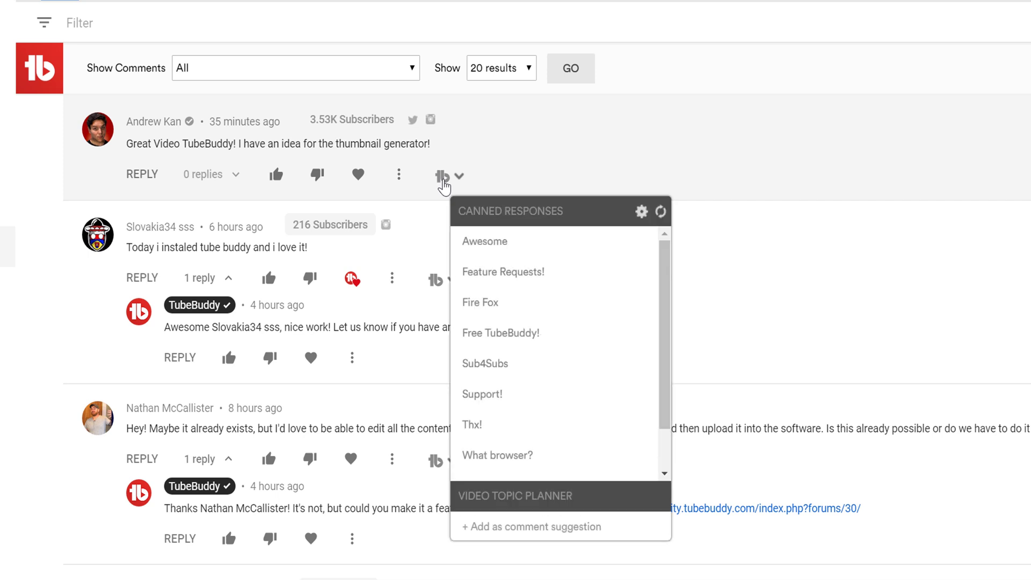
pyautogui.click(486, 278)
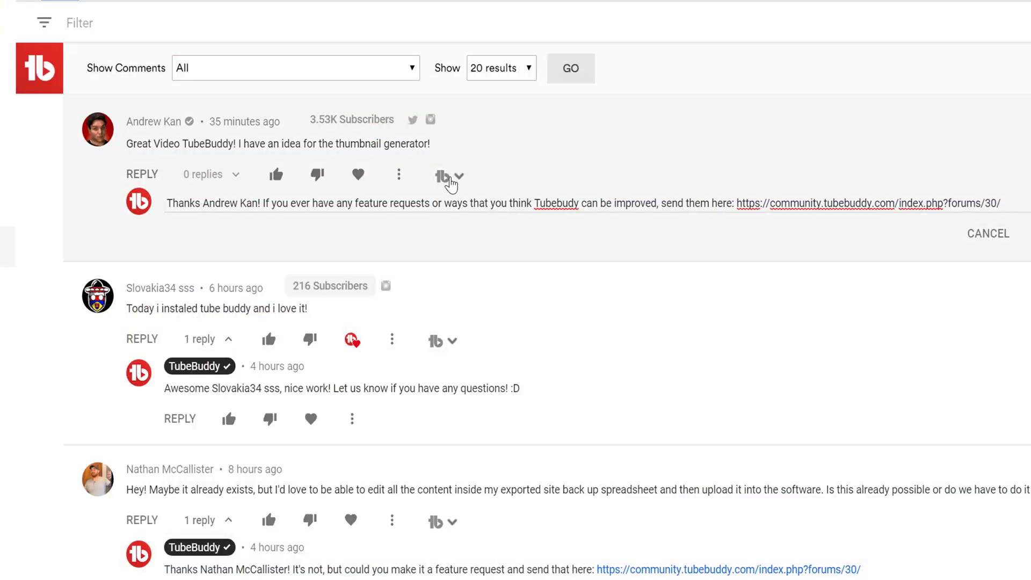
pyautogui.click(449, 184)
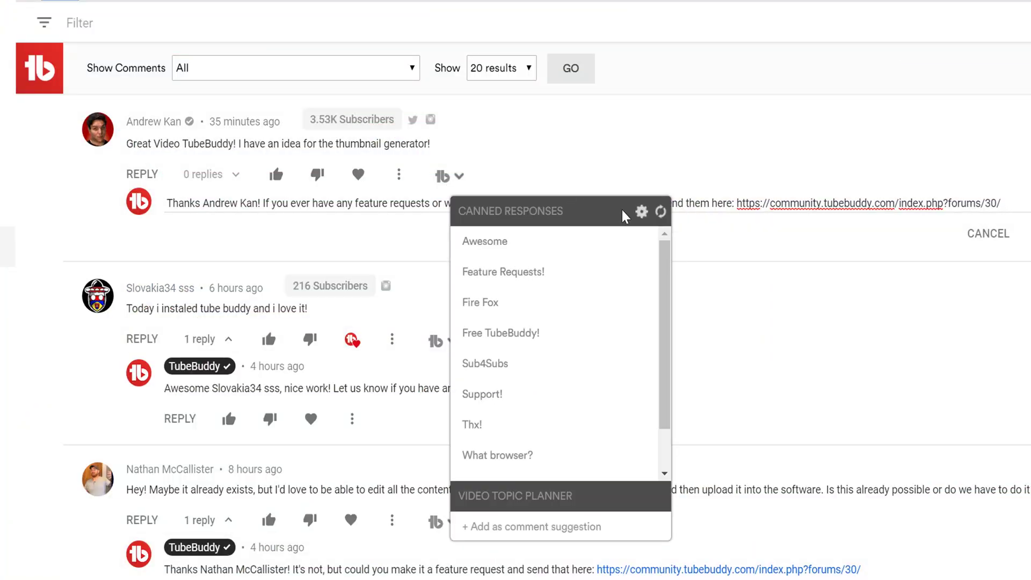
# Step: Fix the 'Tubebuddy' spelling in Feature Requests!, save it, and reload the responses
pyautogui.click(641, 213)
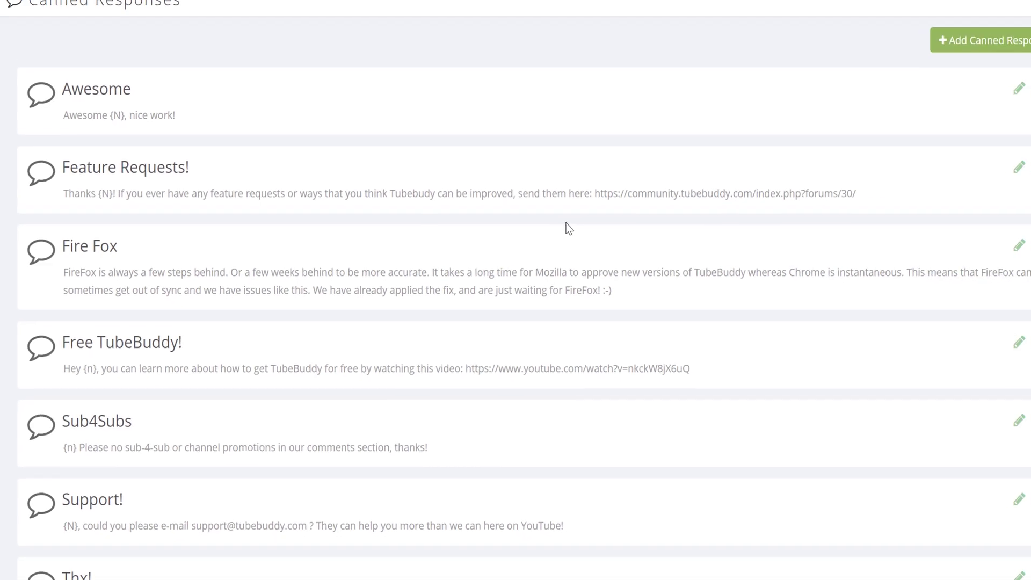
pyautogui.click(980, 173)
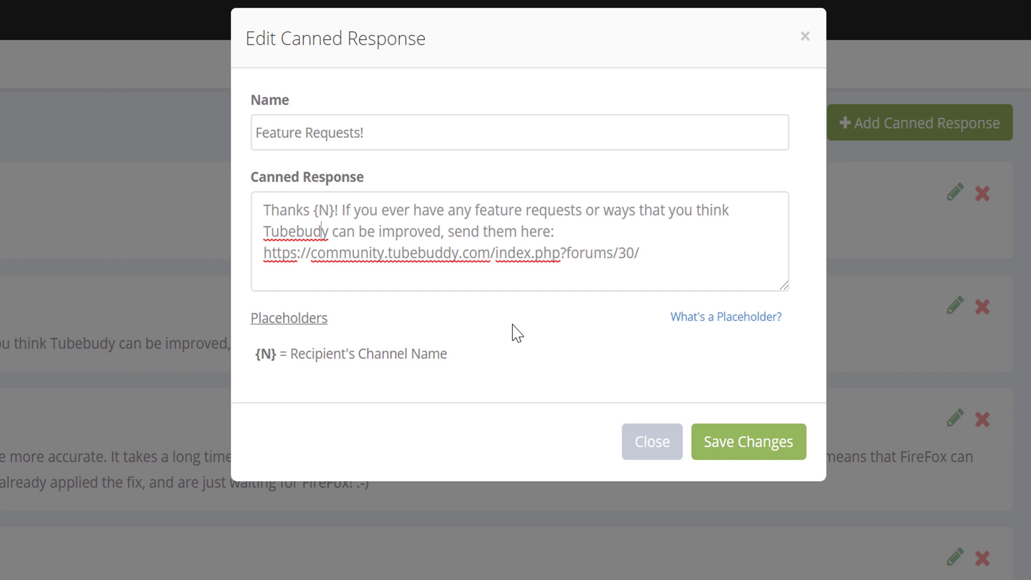
pyautogui.write('d')
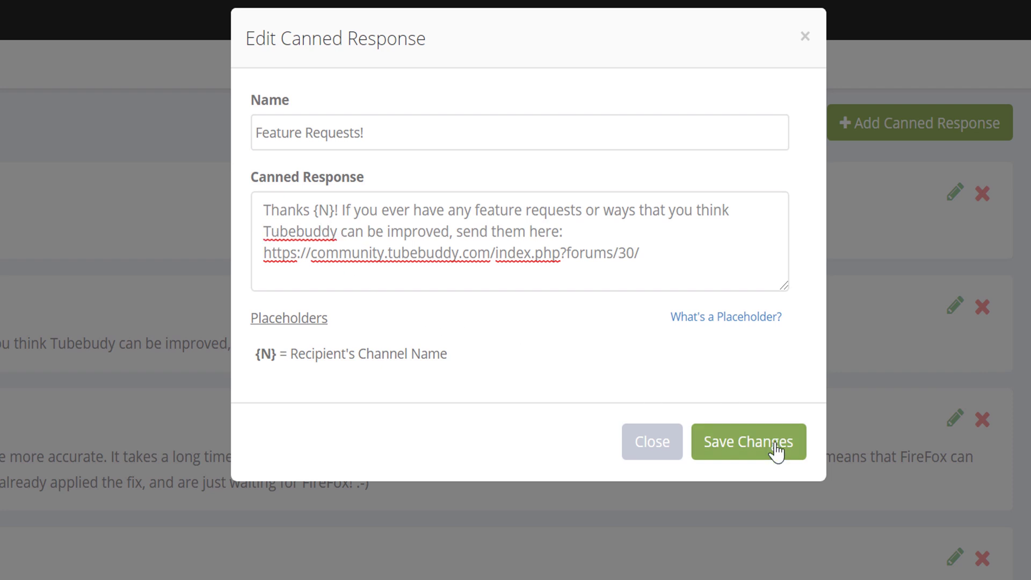
pyautogui.click(776, 451)
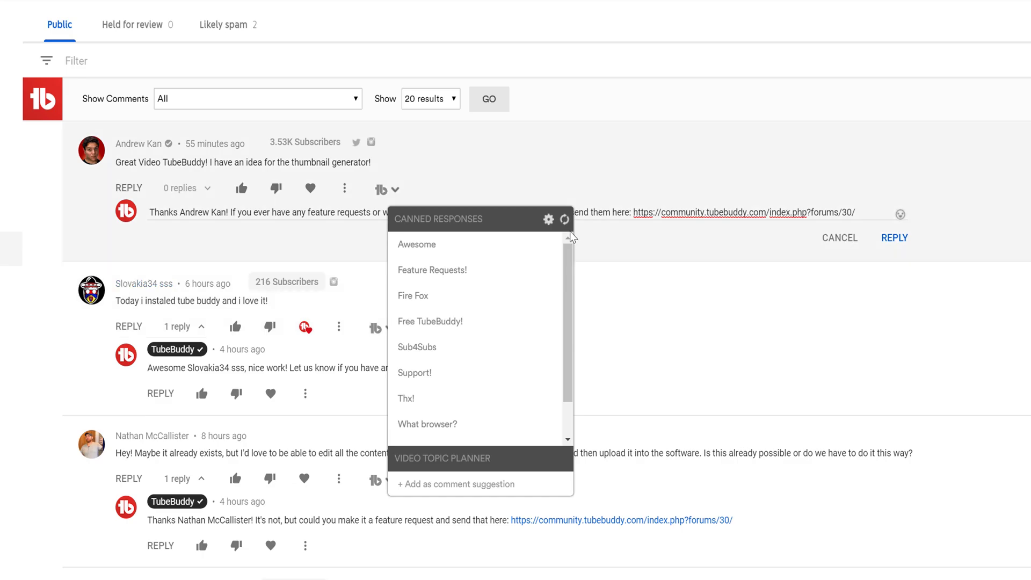
pyautogui.click(564, 219)
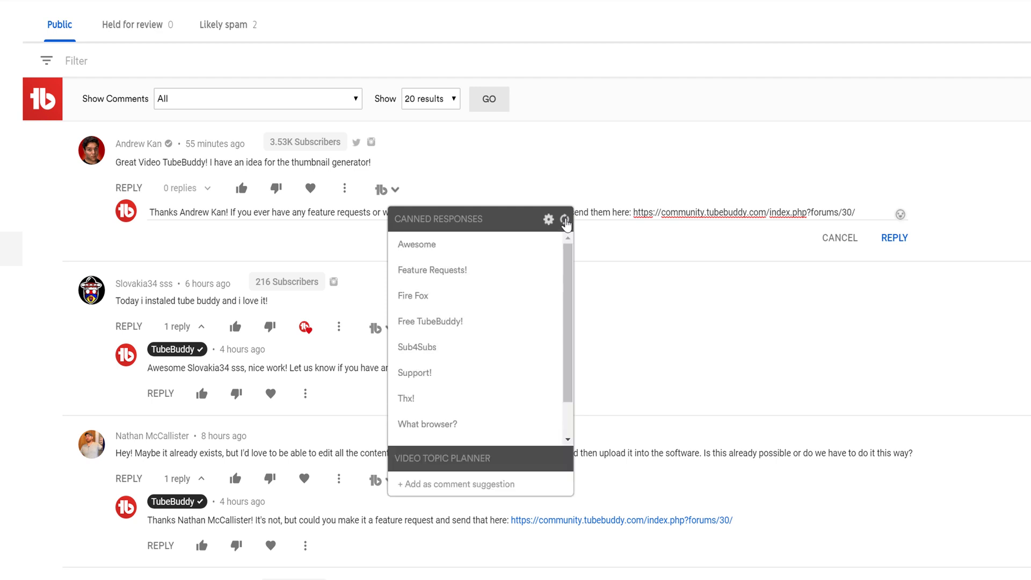
pyautogui.click(483, 272)
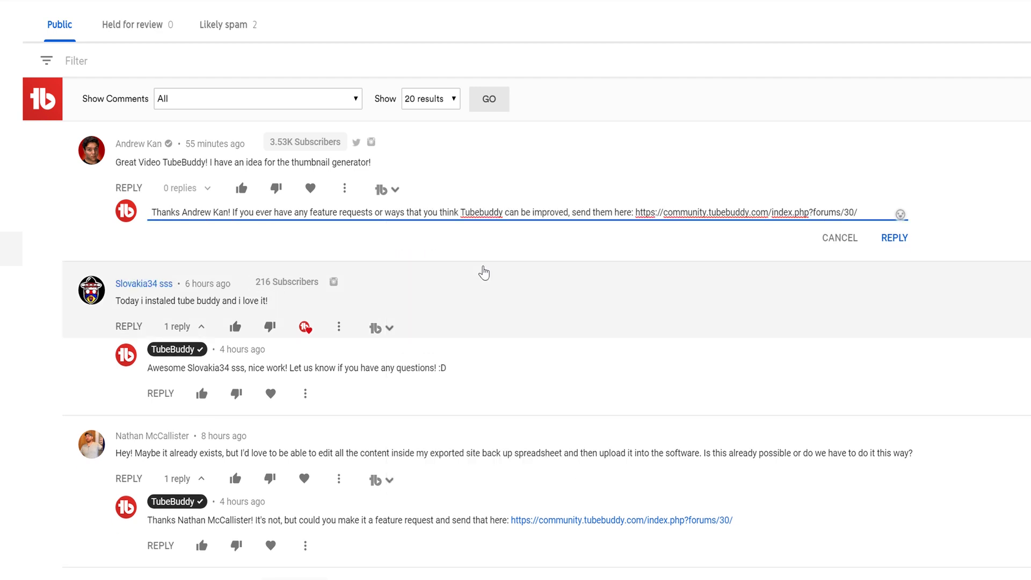